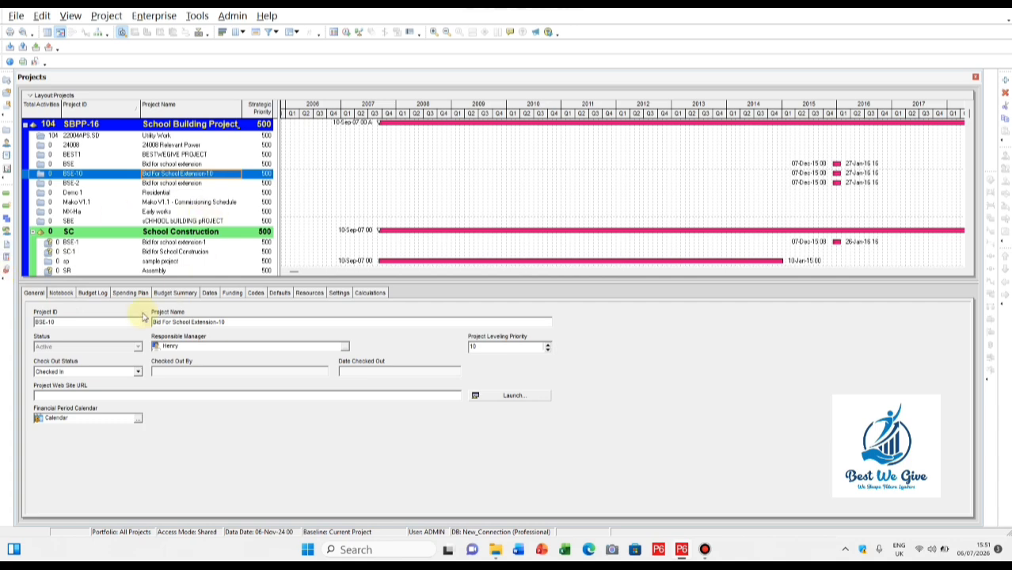
Step: Examine the general details of several projects and EPS nodes listed under School Building Project and School Construction
{"action": "left_click", "coordinate": [159, 212]}
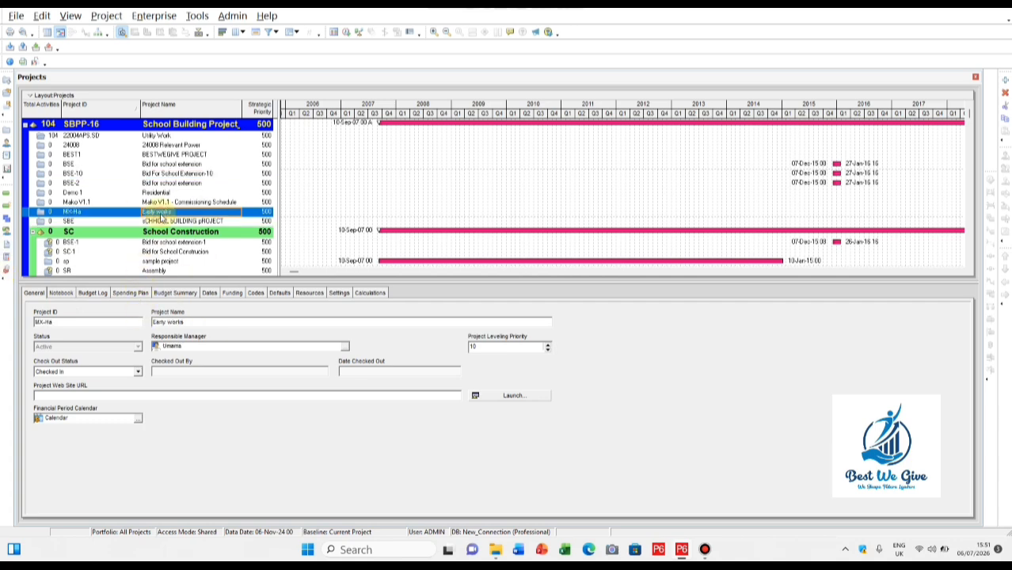
{"action": "left_click", "coordinate": [94, 95]}
{"action": "left_click", "coordinate": [188, 95]}
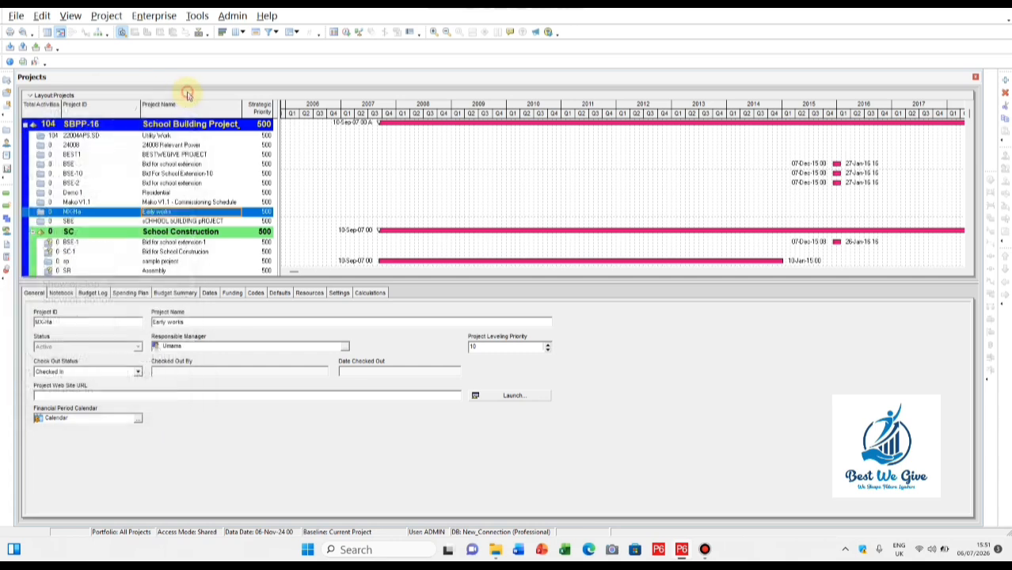
{"action": "left_click", "coordinate": [187, 95]}
{"action": "left_click", "coordinate": [239, 146]}
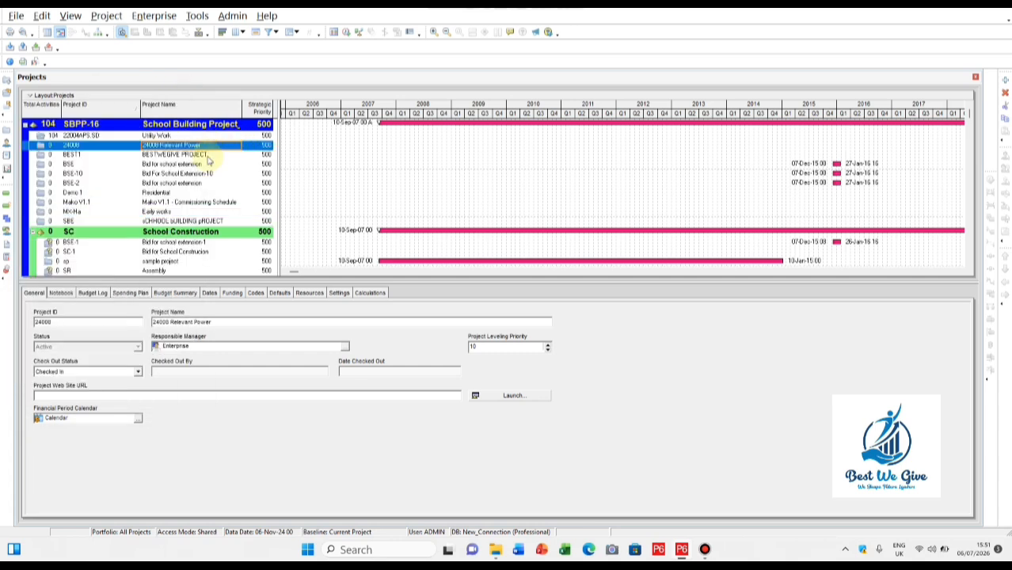
{"action": "left_click", "coordinate": [225, 243]}
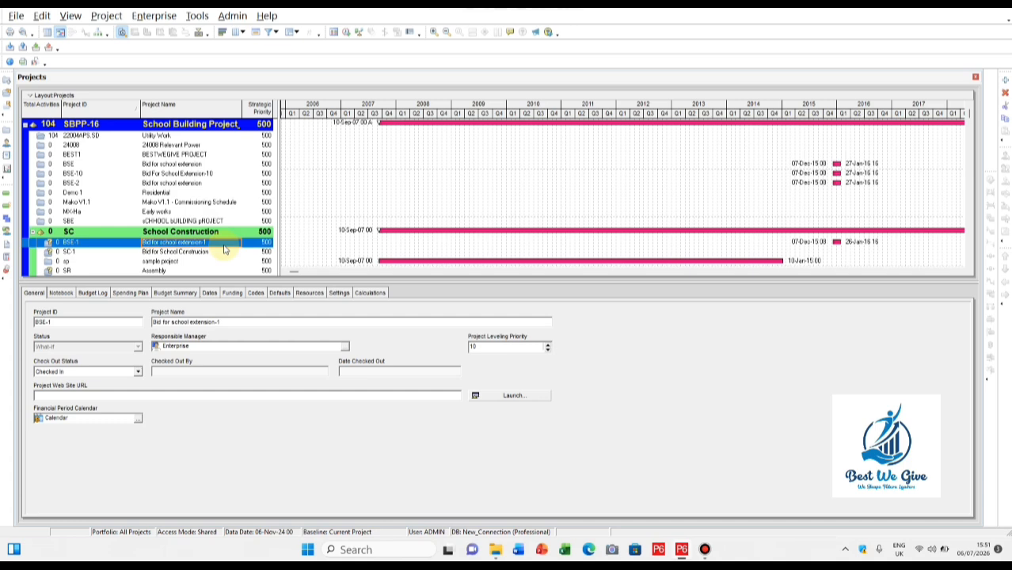
{"action": "left_click", "coordinate": [412, 169]}
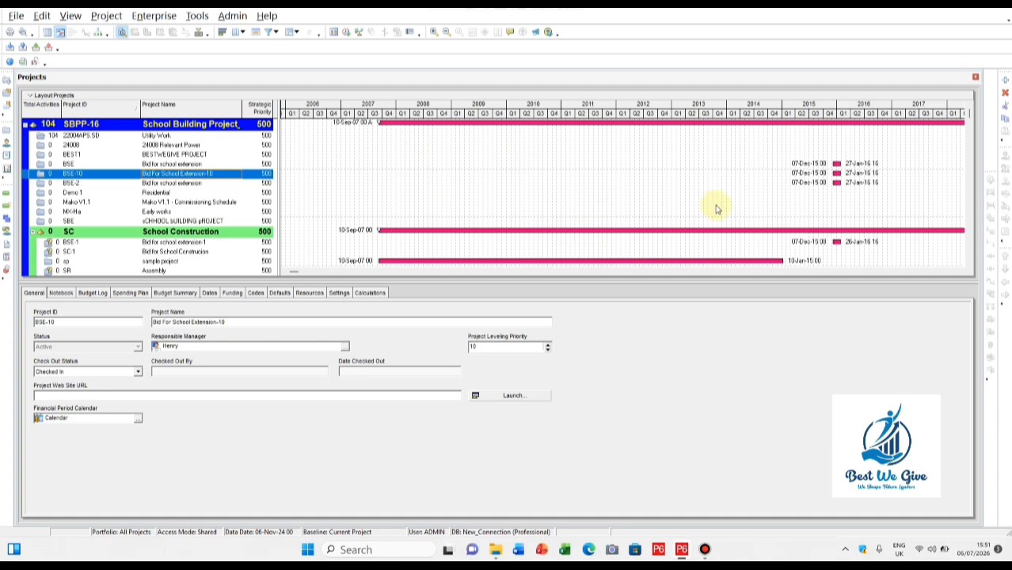
{"action": "left_click", "coordinate": [750, 125]}
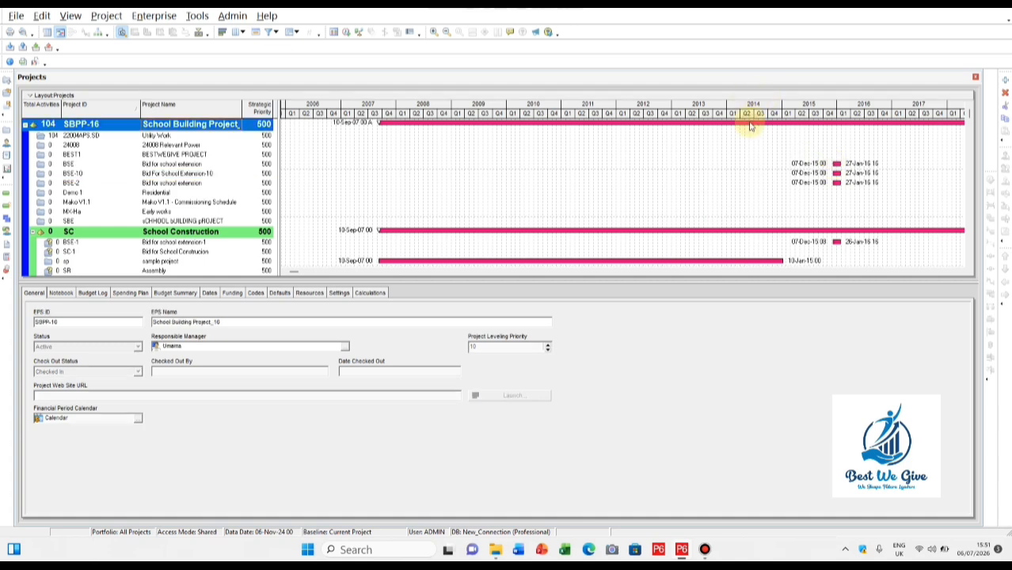
{"action": "left_click", "coordinate": [735, 232]}
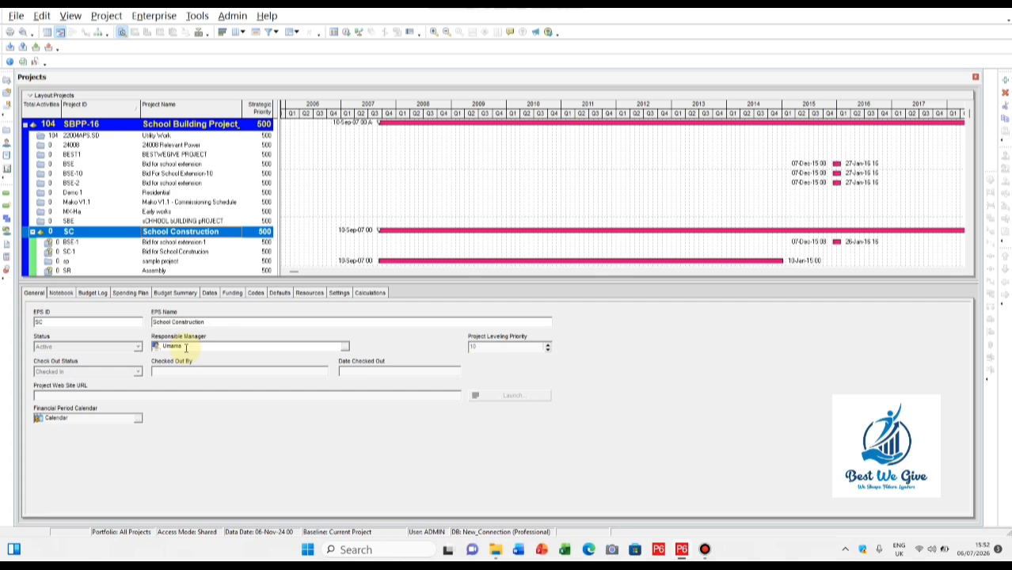
{"action": "left_click", "coordinate": [162, 202]}
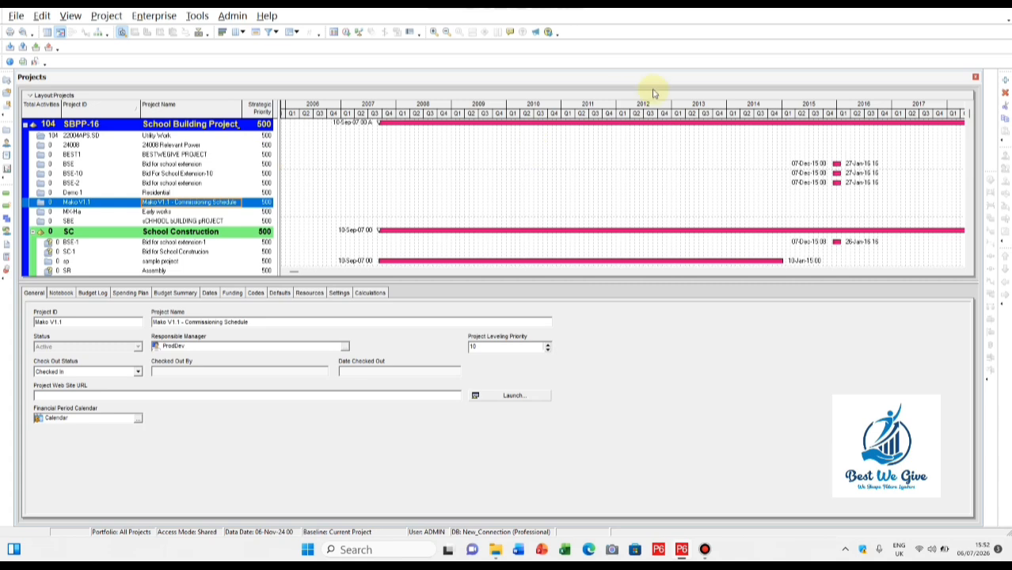
Step: Close the Projects view and open it again
{"action": "left_click", "coordinate": [977, 79]}
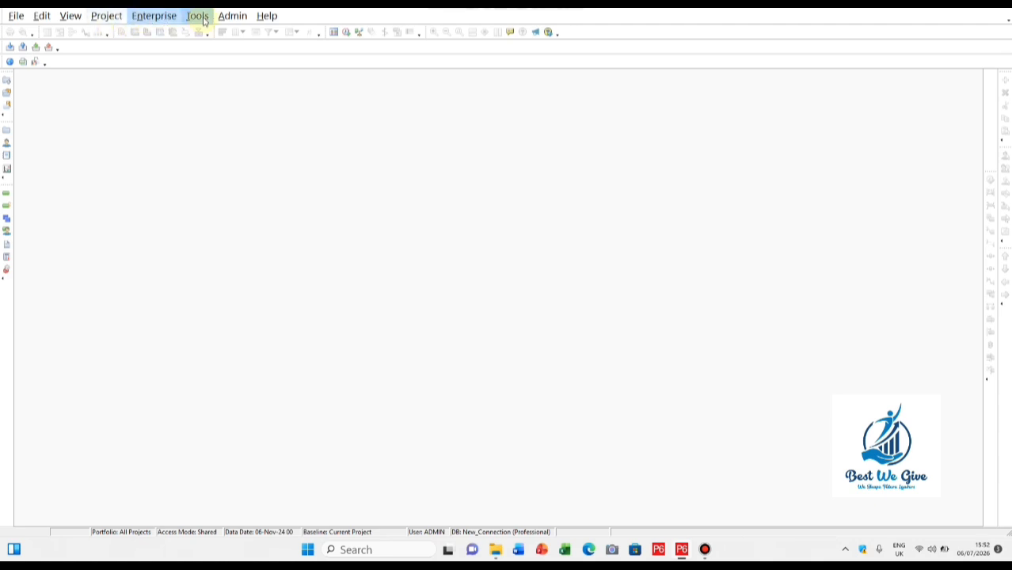
{"action": "left_click", "coordinate": [151, 20]}
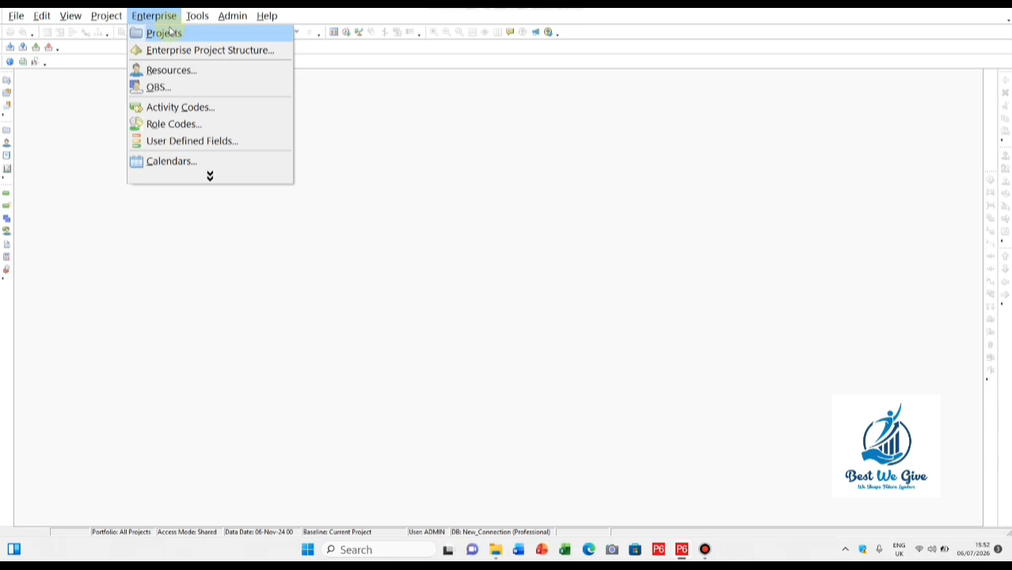
{"action": "left_click", "coordinate": [170, 32]}
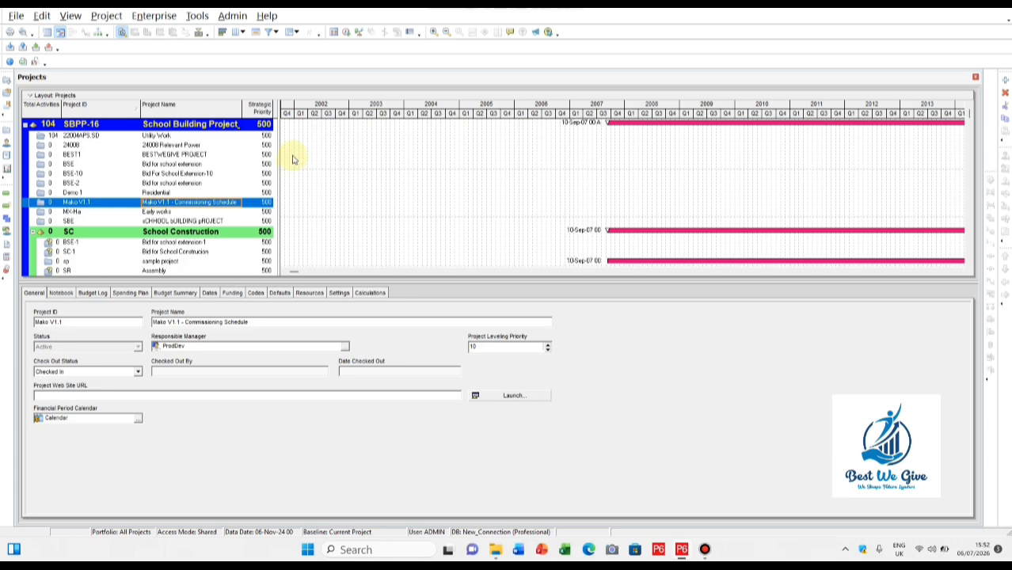
Step: Open the enterprise Resources view to look over the current project's resources, and close it
{"action": "left_click", "coordinate": [154, 16]}
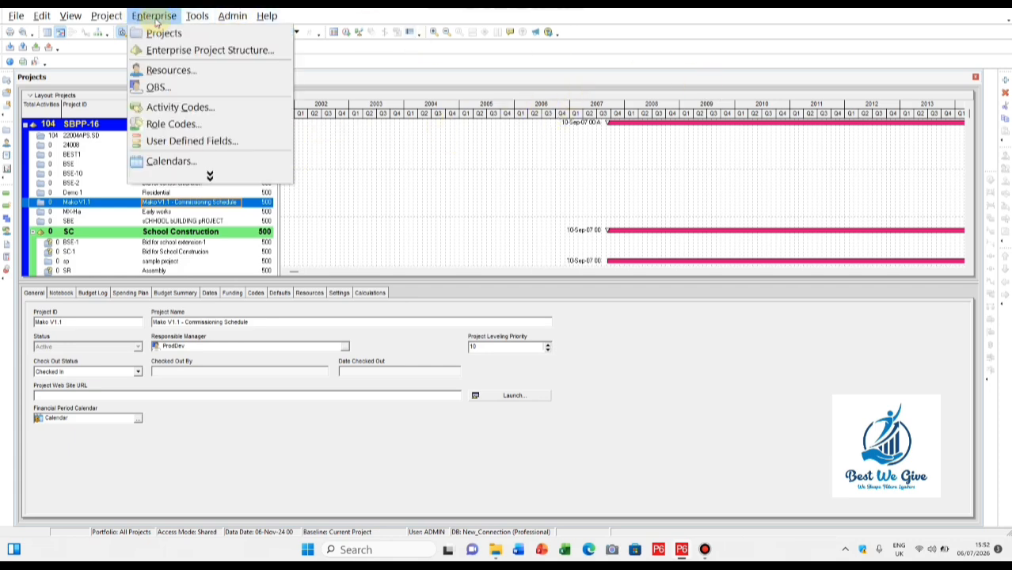
{"action": "left_click", "coordinate": [171, 70]}
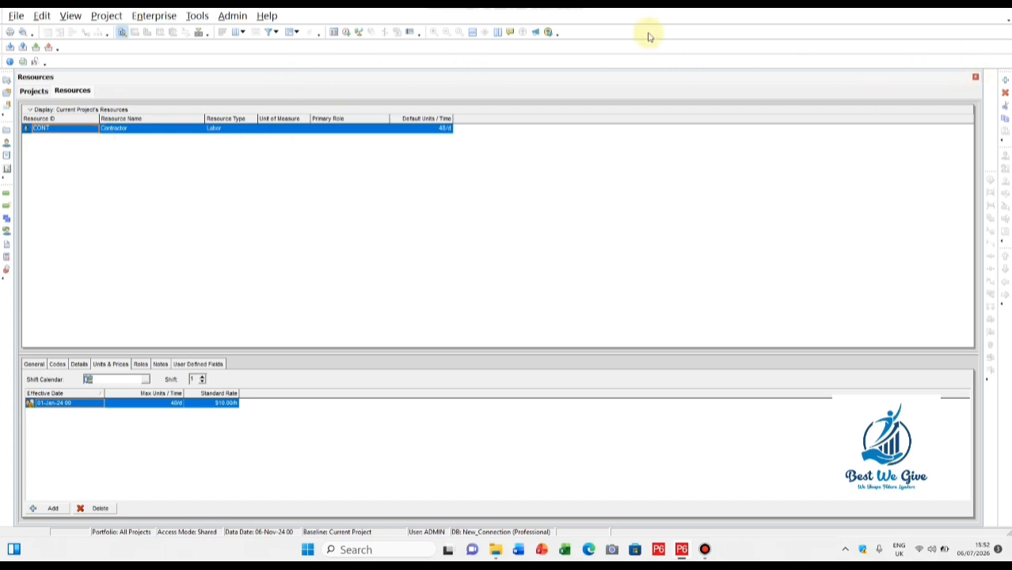
{"action": "left_click", "coordinate": [975, 79]}
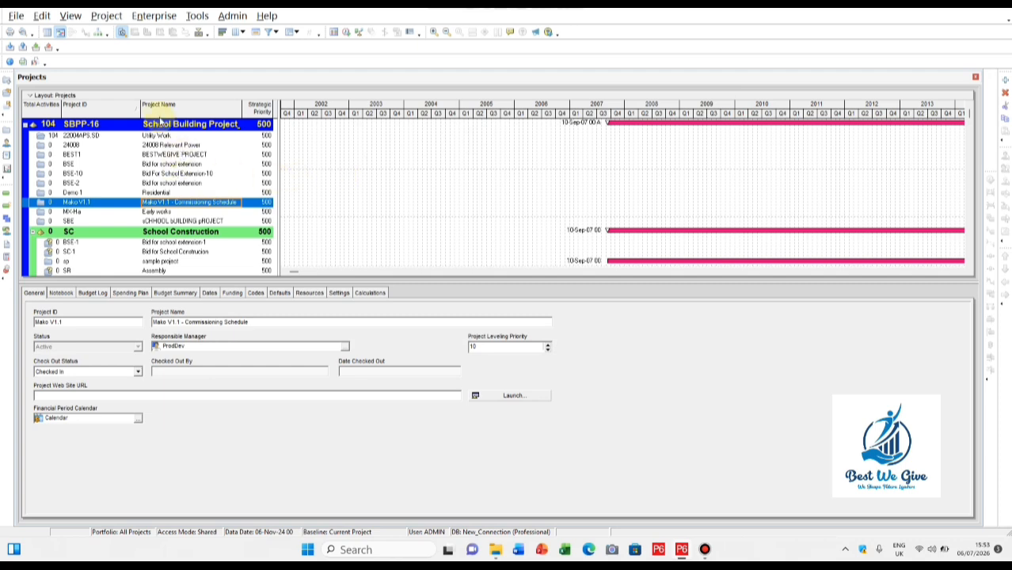
Step: Open the 24008 Relevant Power project and widen its activity table to expose the At Completion Labor column
{"action": "left_click", "coordinate": [168, 146]}
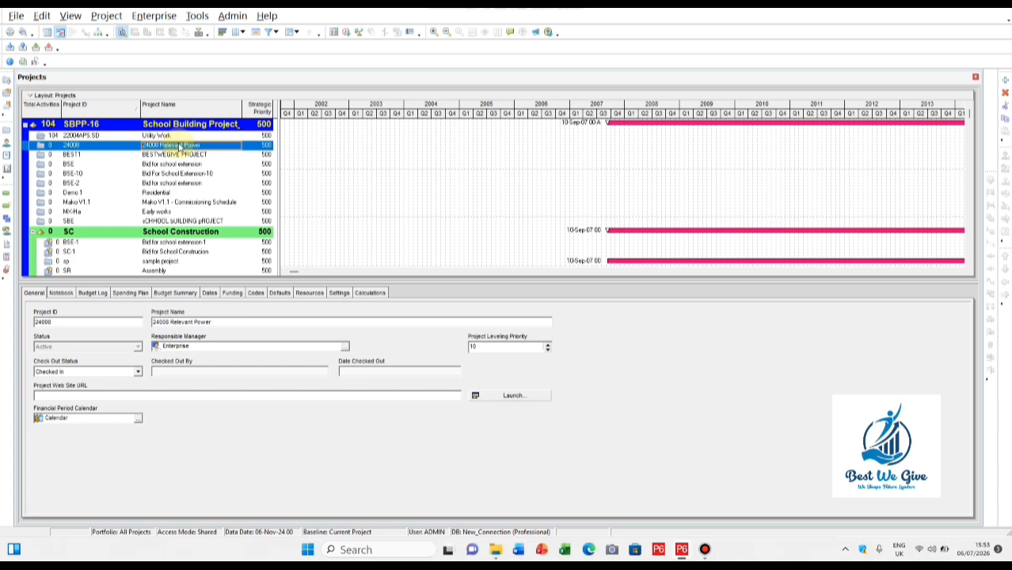
{"action": "right_click", "coordinate": [181, 147]}
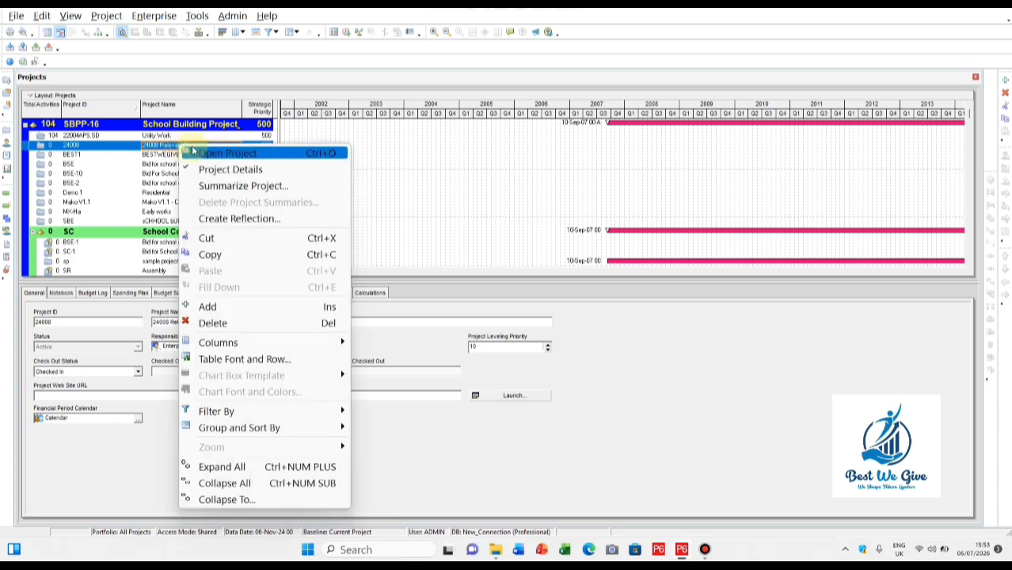
{"action": "left_click", "coordinate": [240, 155]}
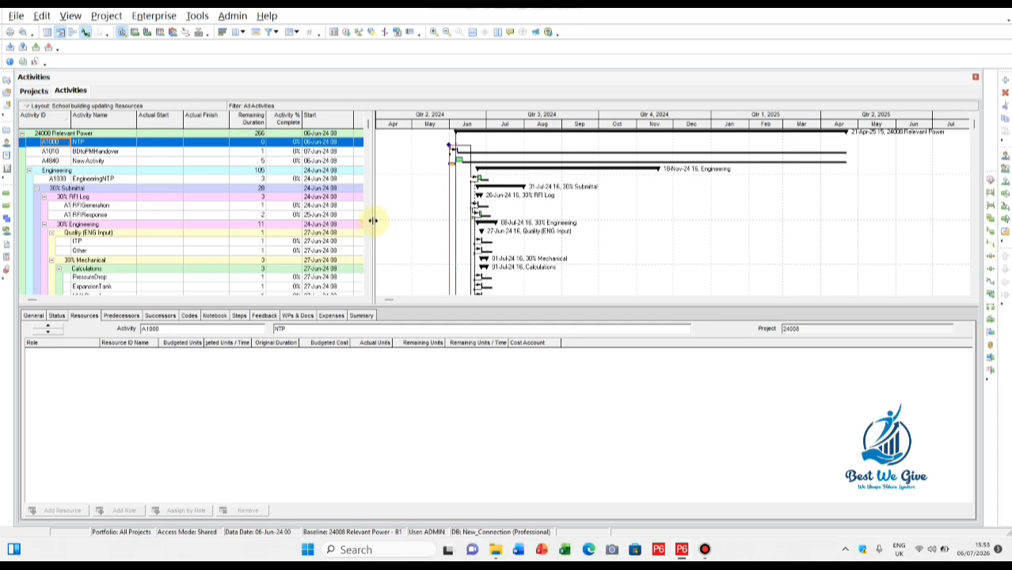
{"action": "left_click_drag", "start_coordinate": [371, 223], "coordinate": [396, 223]}
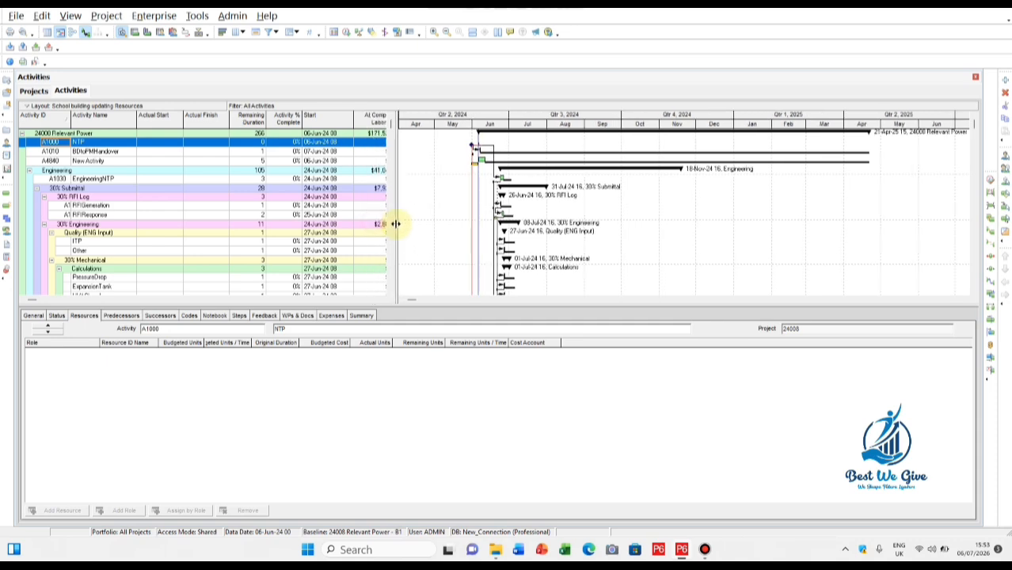
Step: Examine the WBS bands, activities and Gantt bars from NTP and Engineering through Procurement to Pull Cable to Devices
{"action": "left_click", "coordinate": [290, 215]}
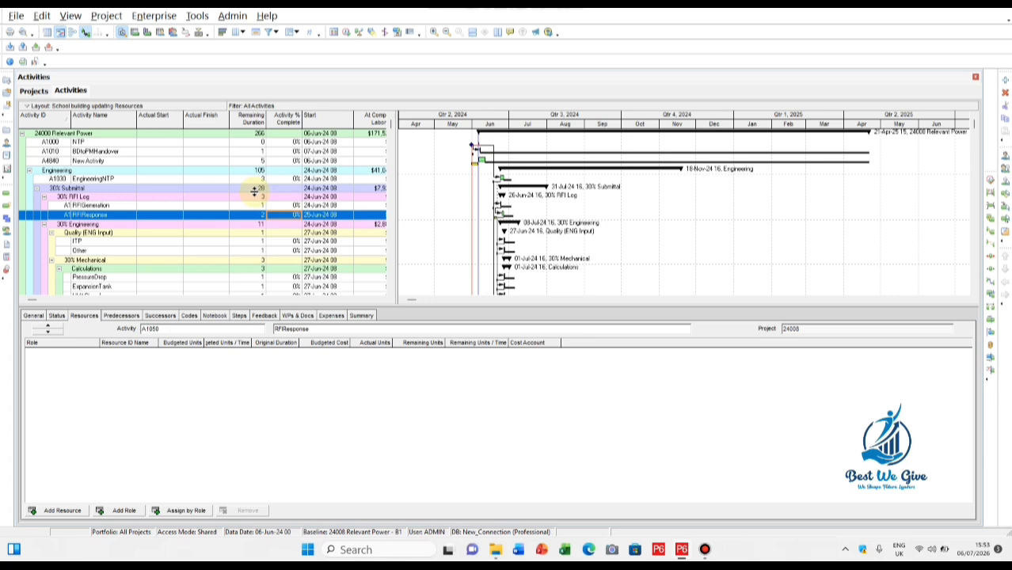
{"action": "left_click_drag", "start_coordinate": [255, 192], "coordinate": [189, 175]}
{"action": "left_click", "coordinate": [181, 171]}
{"action": "left_click", "coordinate": [180, 189]}
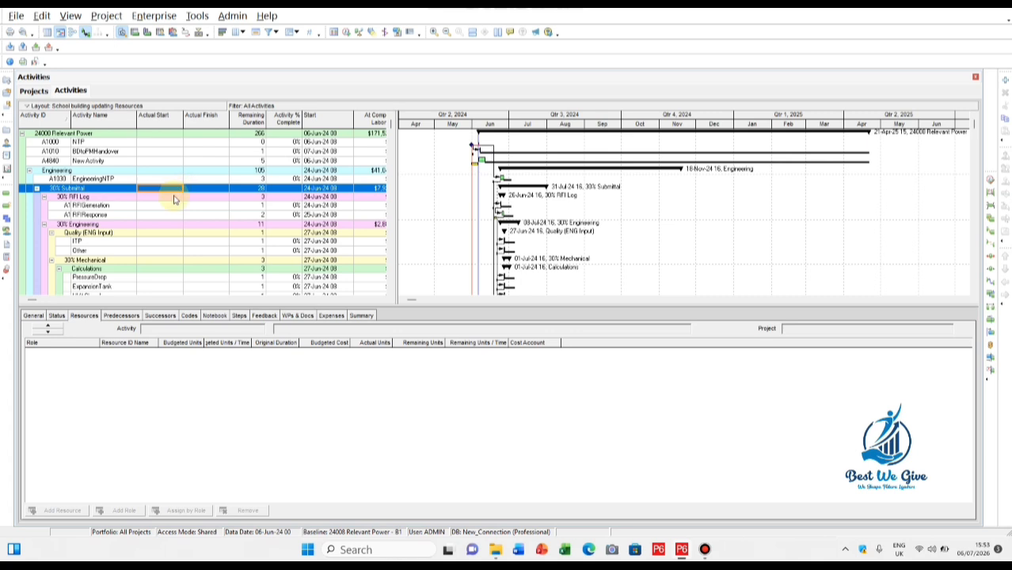
{"action": "left_click", "coordinate": [174, 198]}
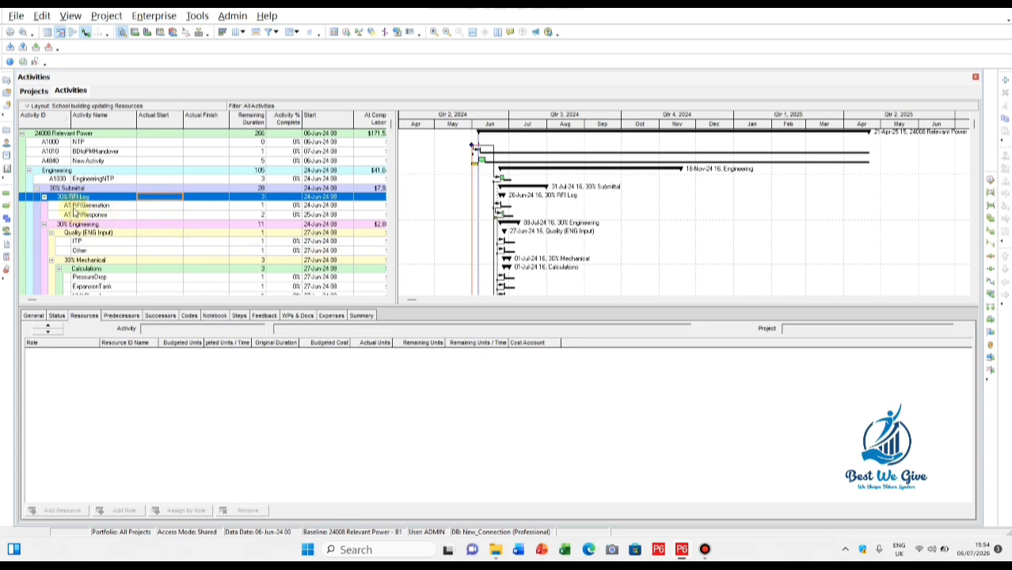
{"action": "left_click", "coordinate": [55, 143]}
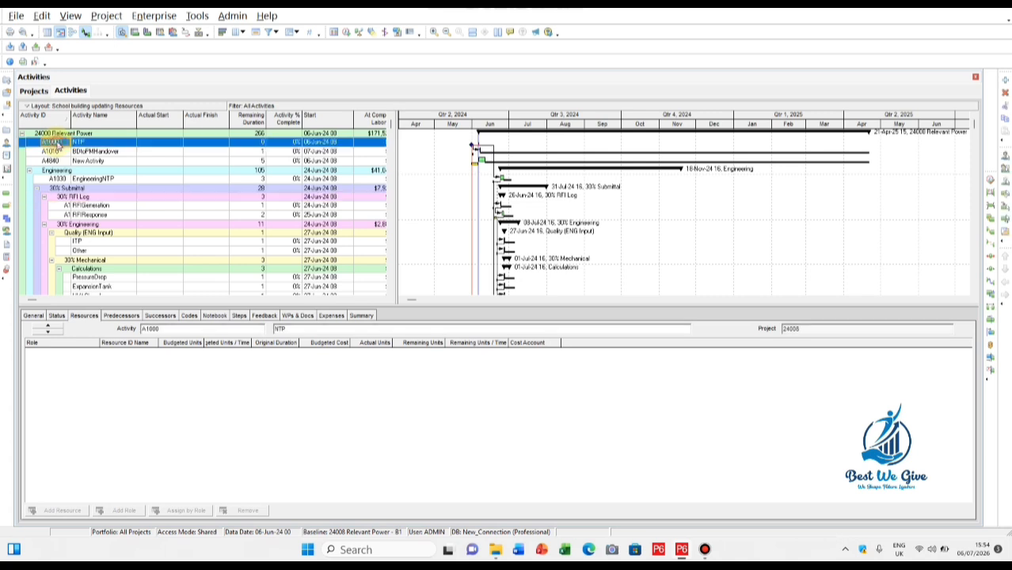
{"action": "left_click", "coordinate": [81, 152]}
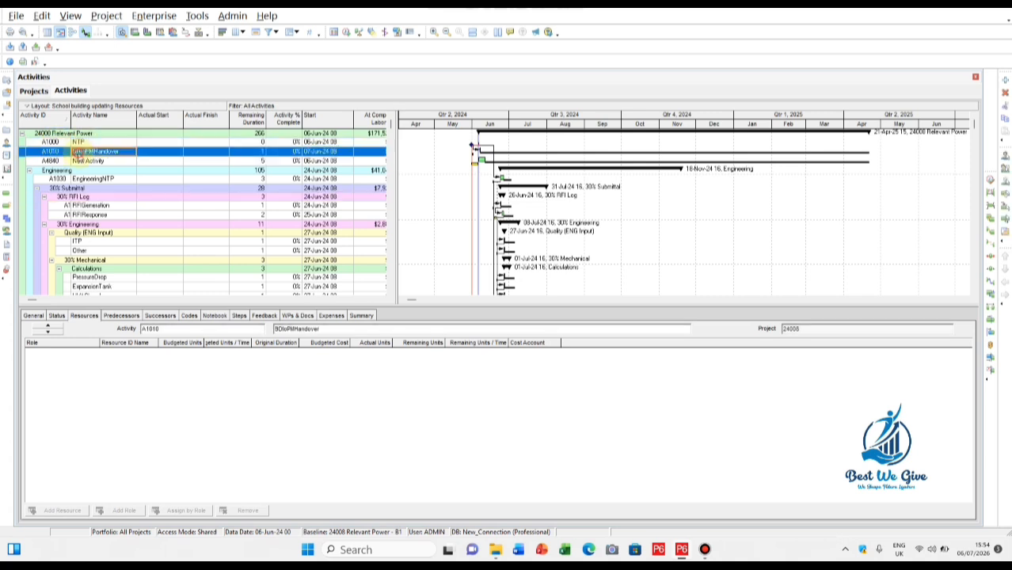
{"action": "left_click", "coordinate": [85, 161]}
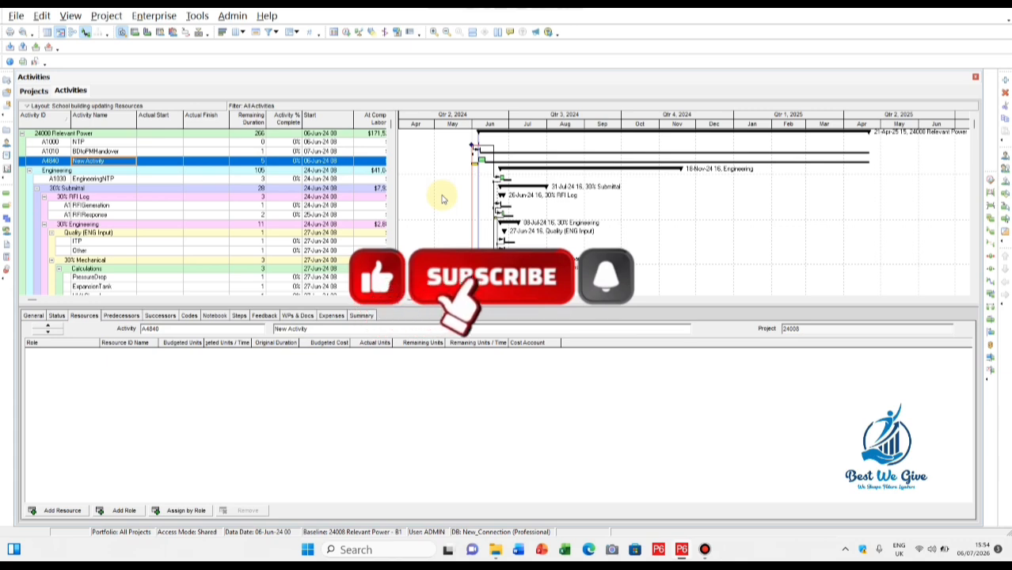
{"action": "left_click", "coordinate": [626, 215]}
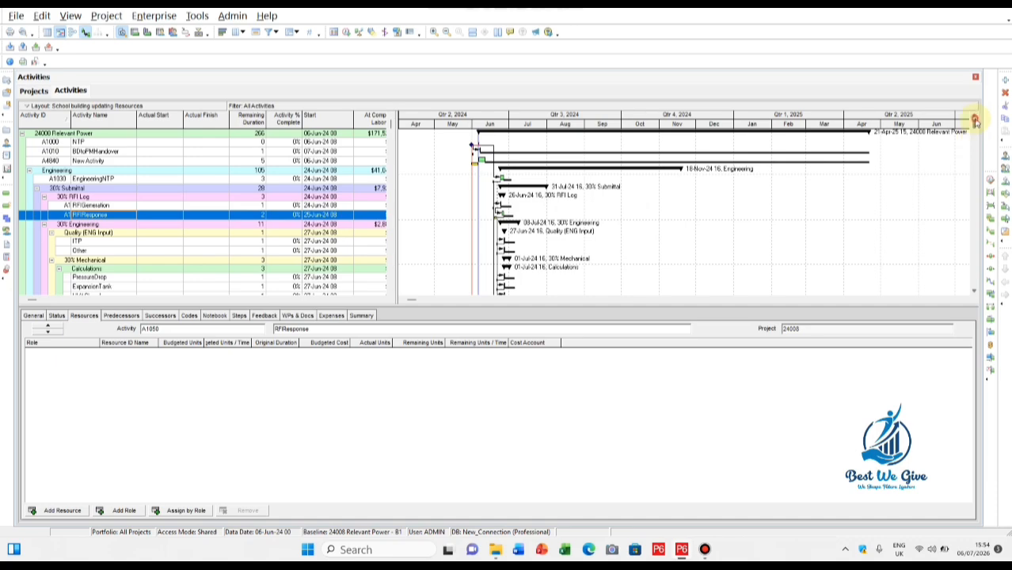
{"action": "mouse_move", "coordinate": [975, 127]}
{"action": "left_mouse_down"}
{"action": "mouse_move", "coordinate": [967, 231]}
{"action": "mouse_move", "coordinate": [957, 214]}
{"action": "left_mouse_up"}
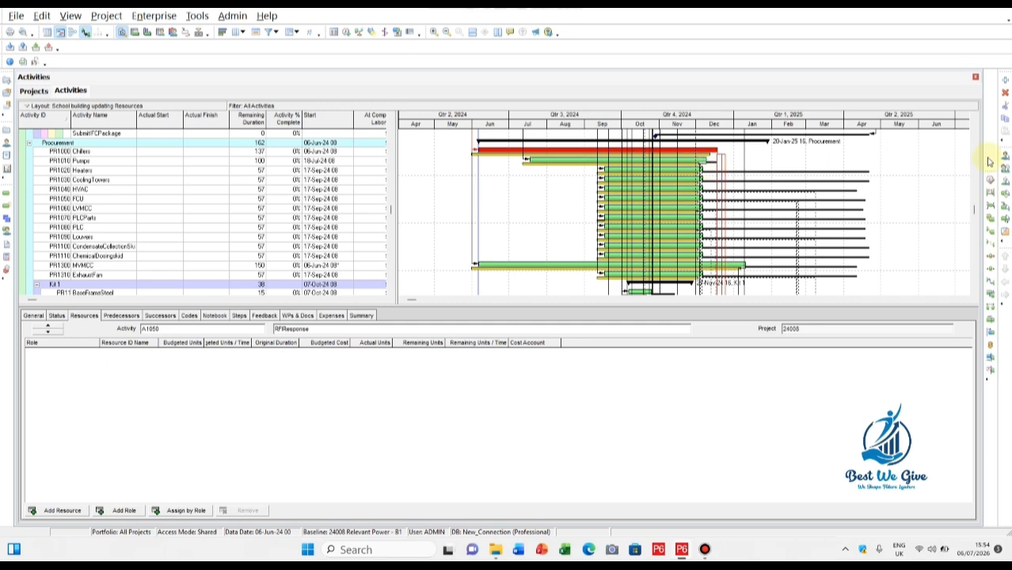
{"action": "scroll", "coordinate": [978, 221], "scroll_direction": "down", "scroll_amount": 2}
{"action": "left_click_drag", "start_coordinate": [980, 232], "coordinate": [979, 281]}
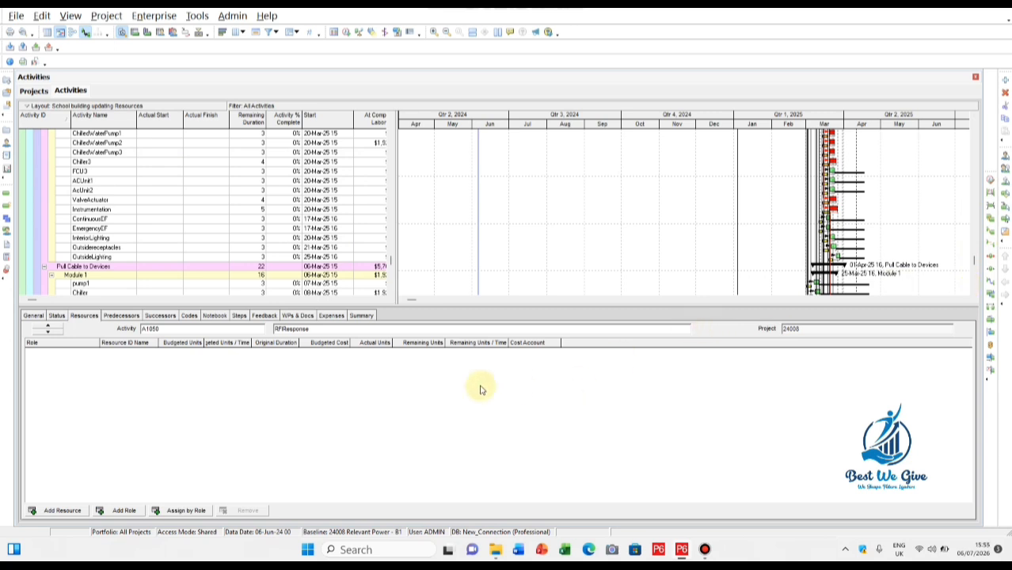
Step: Review the general, status and notebook details of the InteriorLighting activity, widening the notebook topic list
{"action": "left_click", "coordinate": [42, 317]}
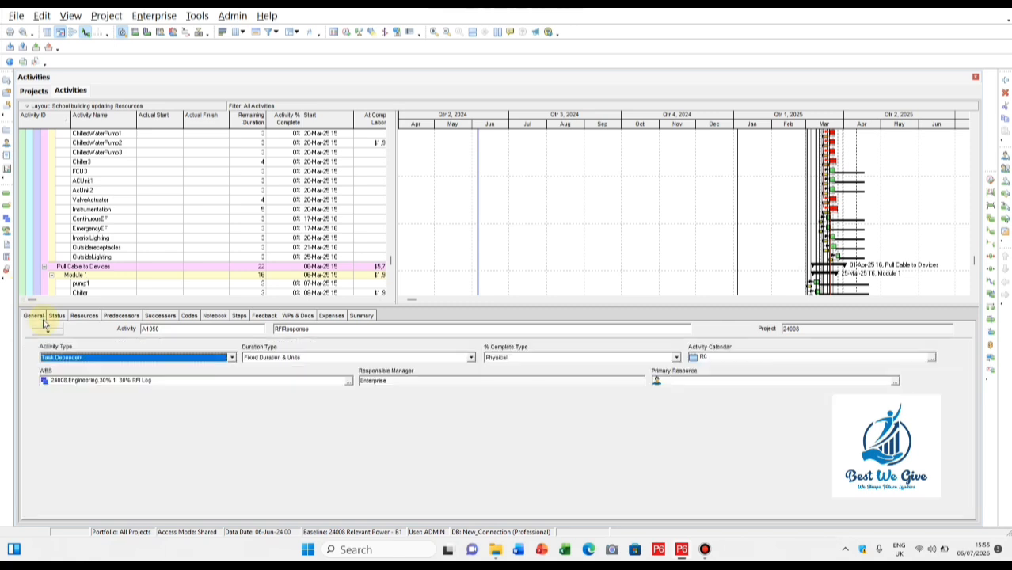
{"action": "left_click", "coordinate": [91, 241]}
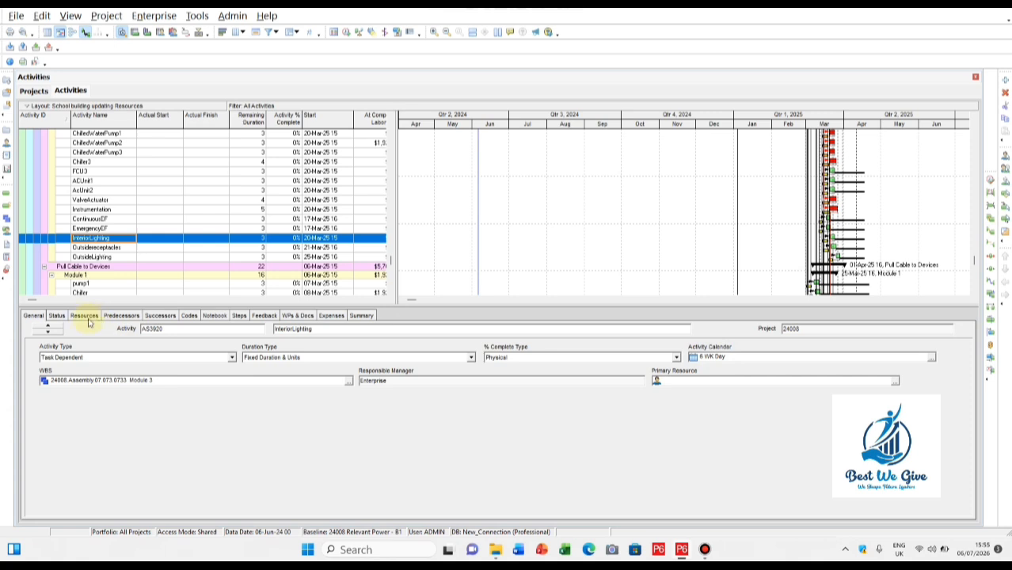
{"action": "left_click", "coordinate": [64, 317]}
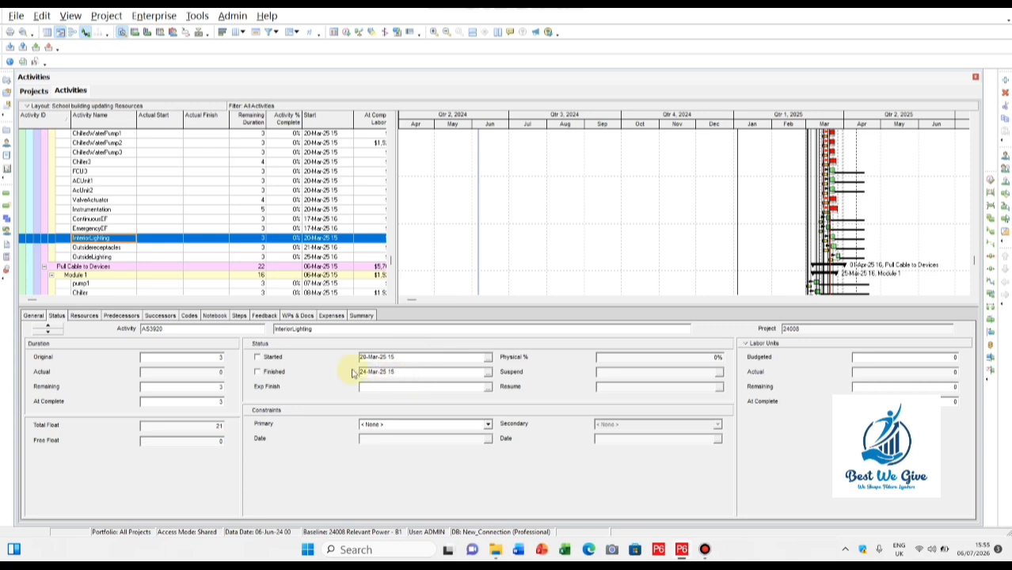
{"action": "left_click", "coordinate": [215, 316]}
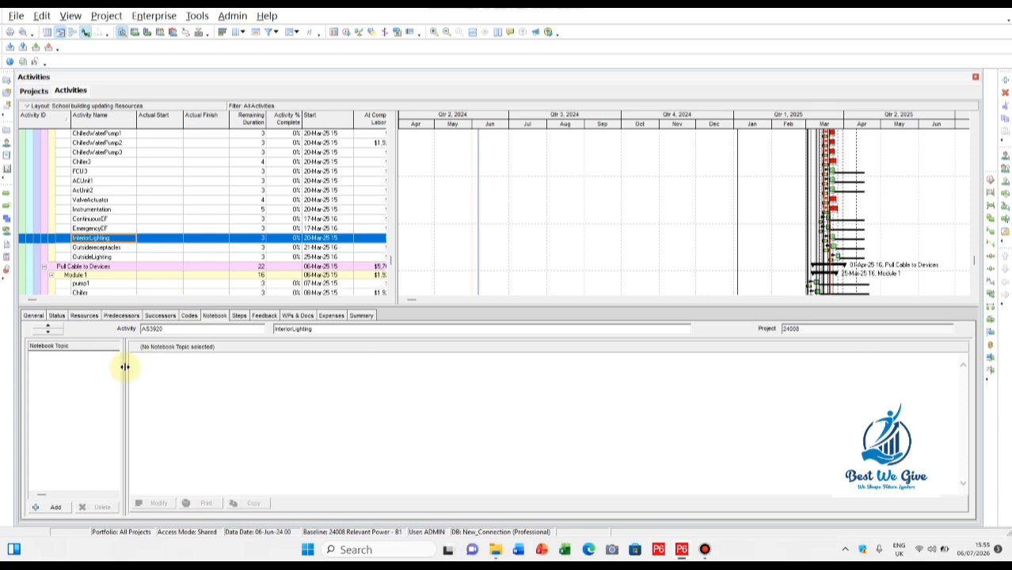
{"action": "left_click_drag", "start_coordinate": [125, 366], "coordinate": [141, 366]}
{"action": "left_click", "coordinate": [58, 378]}
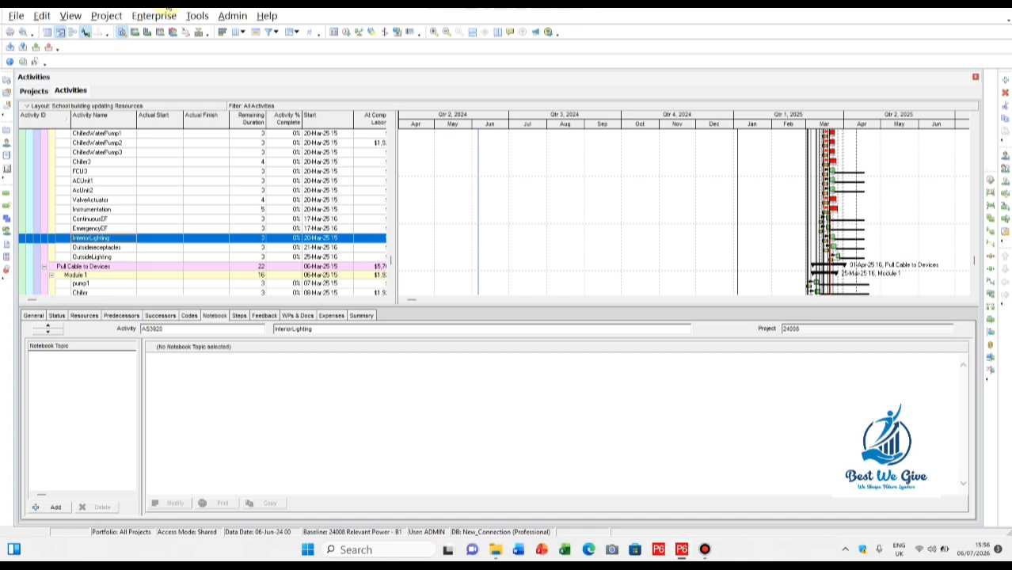
{"action": "left_click", "coordinate": [42, 16]}
{"action": "left_click", "coordinate": [42, 16]}
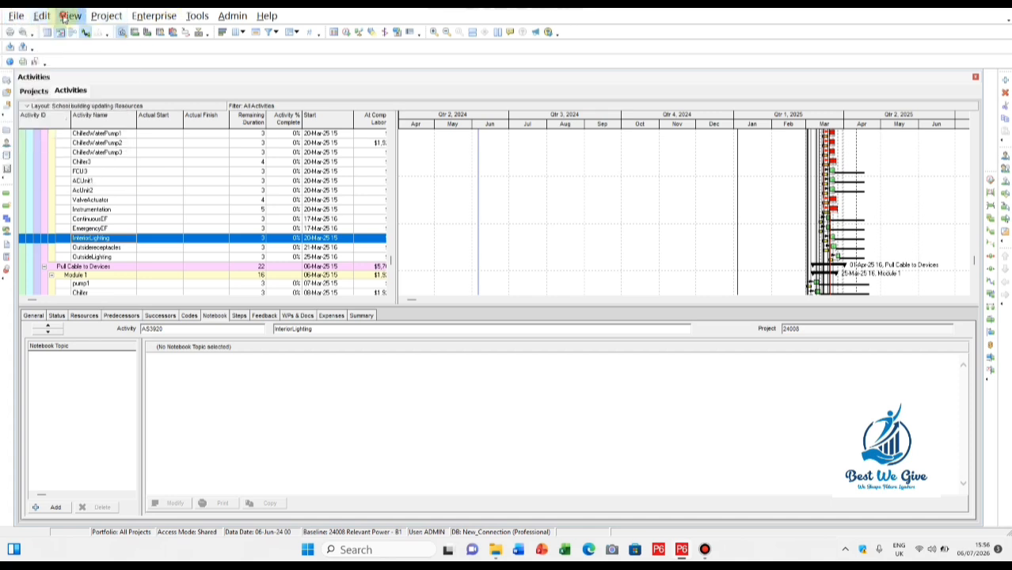
{"action": "left_click", "coordinate": [106, 16]}
{"action": "left_click", "coordinate": [117, 17]}
{"action": "left_click", "coordinate": [156, 17]}
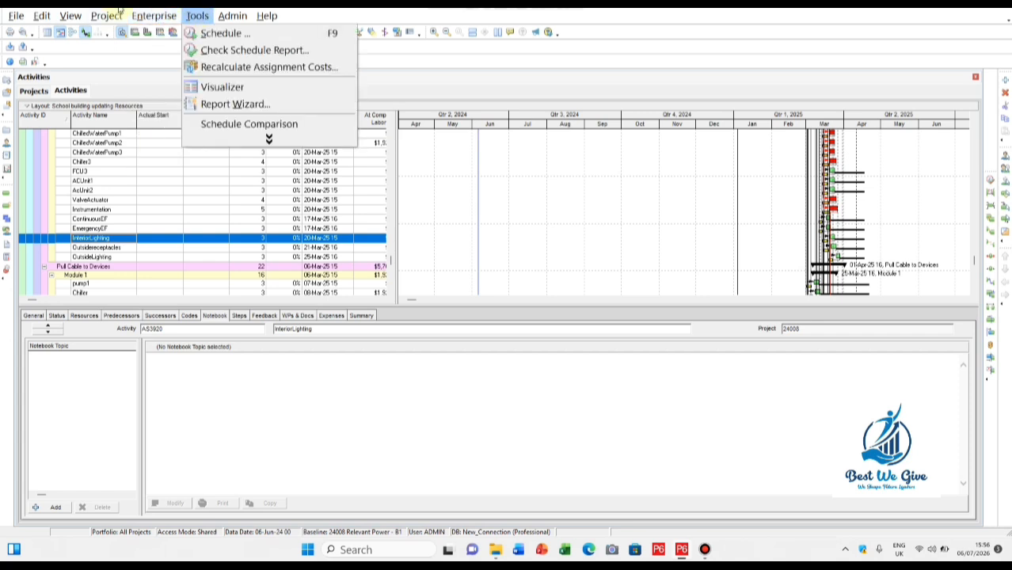
{"action": "left_click", "coordinate": [14, 14]}
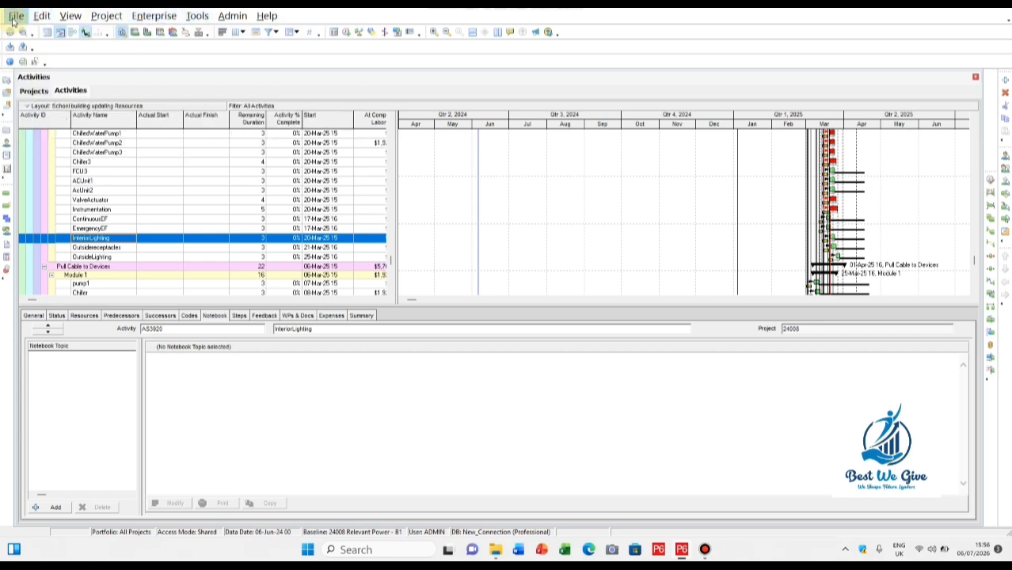
Step: Look over the available file commands, including New, Open, Print, Import and Export, without running any of them
{"action": "left_click", "coordinate": [14, 18]}
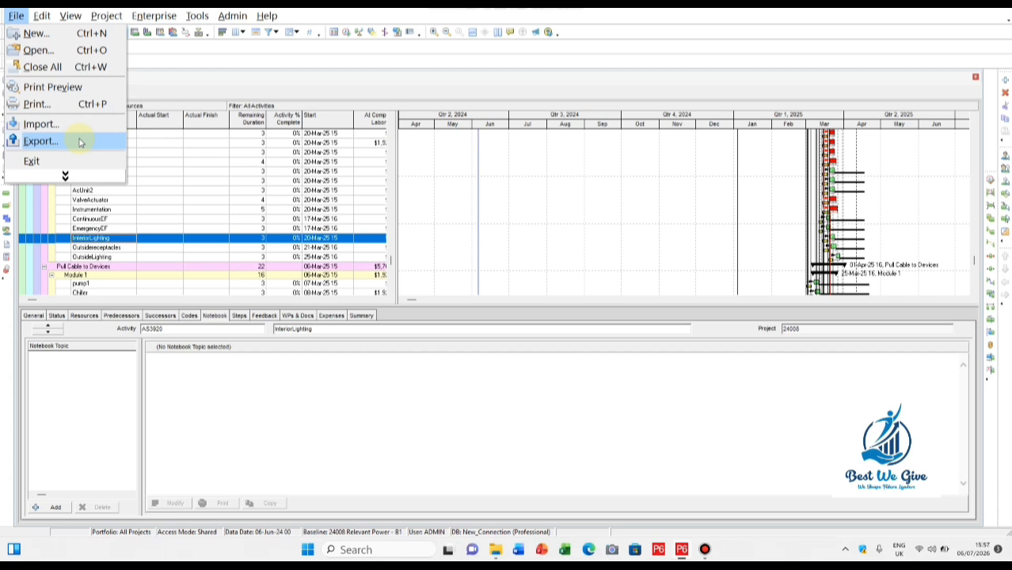
{"action": "left_click", "coordinate": [408, 135]}
{"action": "left_click", "coordinate": [408, 135]}
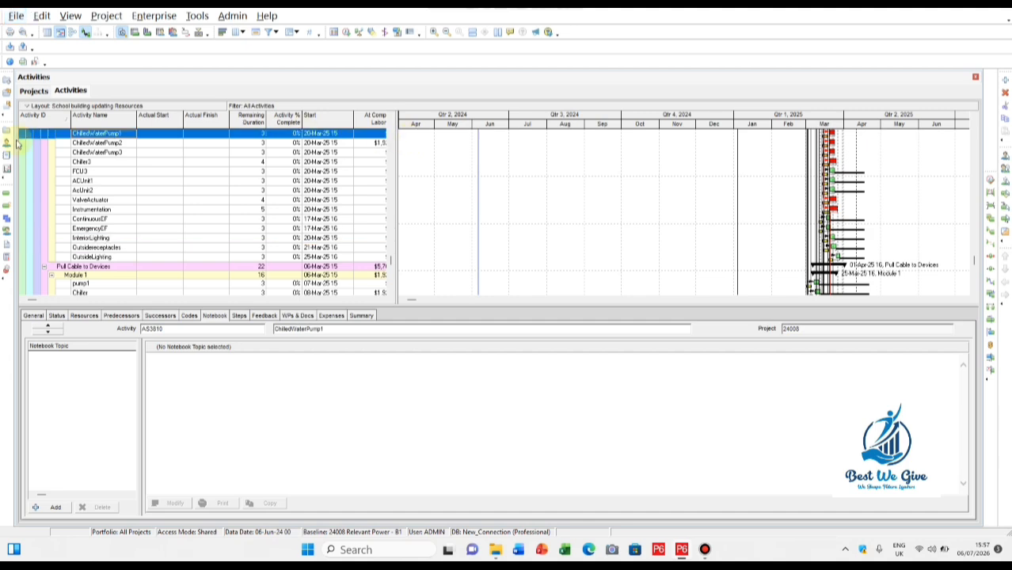
Step: Look over the Projects view, selecting the BSE Bid for school extension and Utility Work projects, and return to the Activities view
{"action": "left_click", "coordinate": [33, 91]}
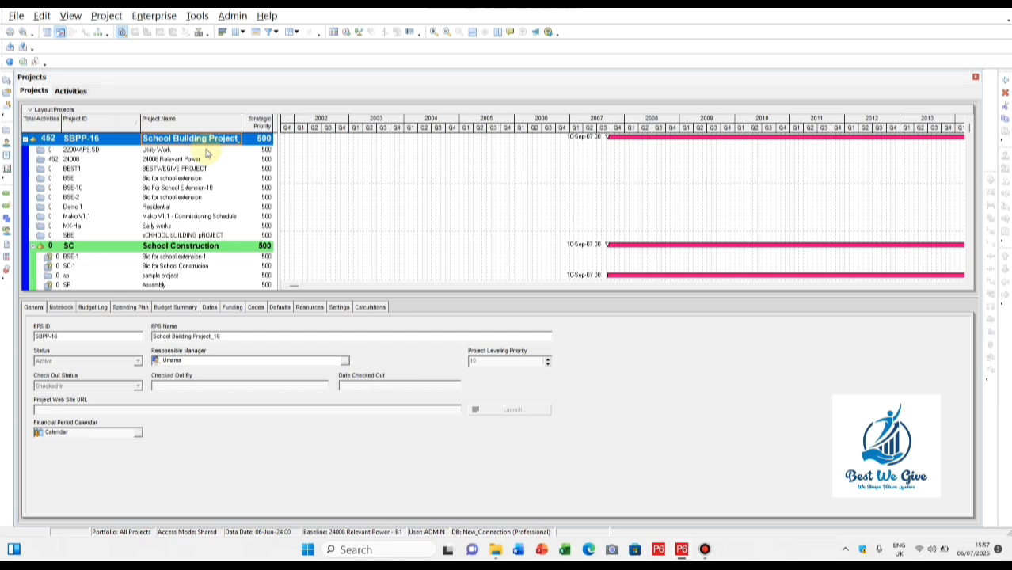
{"action": "left_click", "coordinate": [225, 179]}
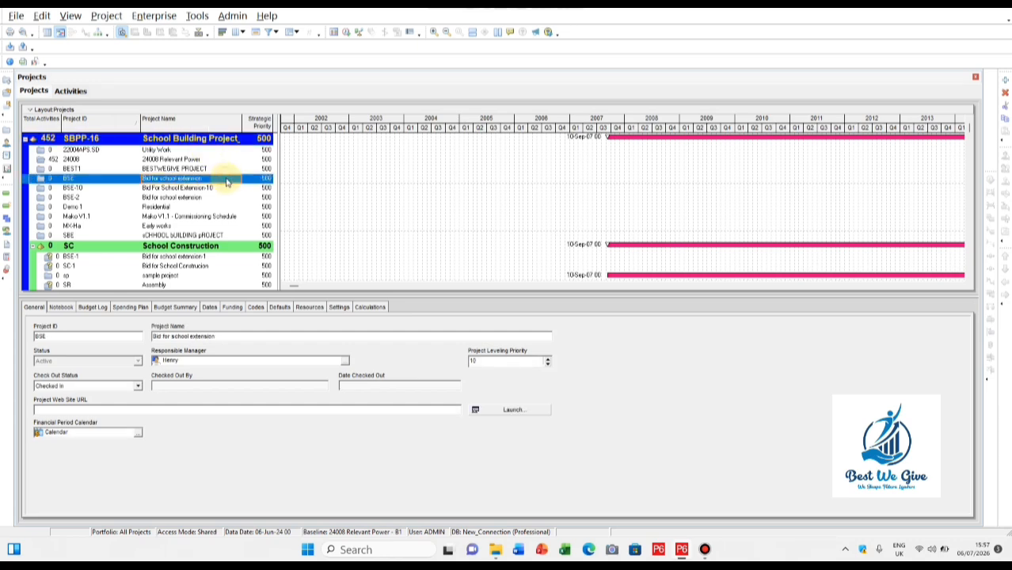
{"action": "left_click", "coordinate": [380, 148]}
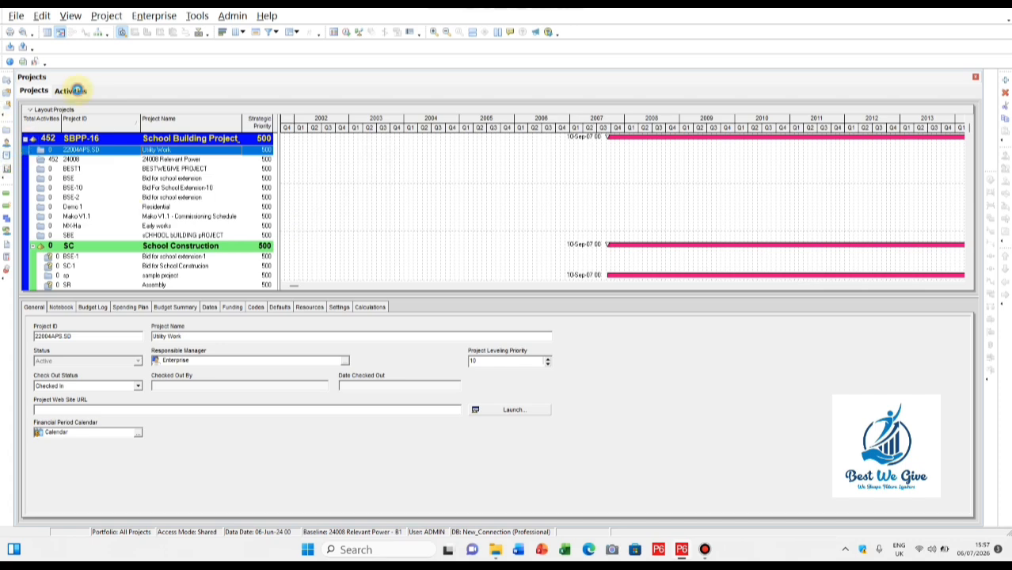
{"action": "left_click", "coordinate": [78, 91]}
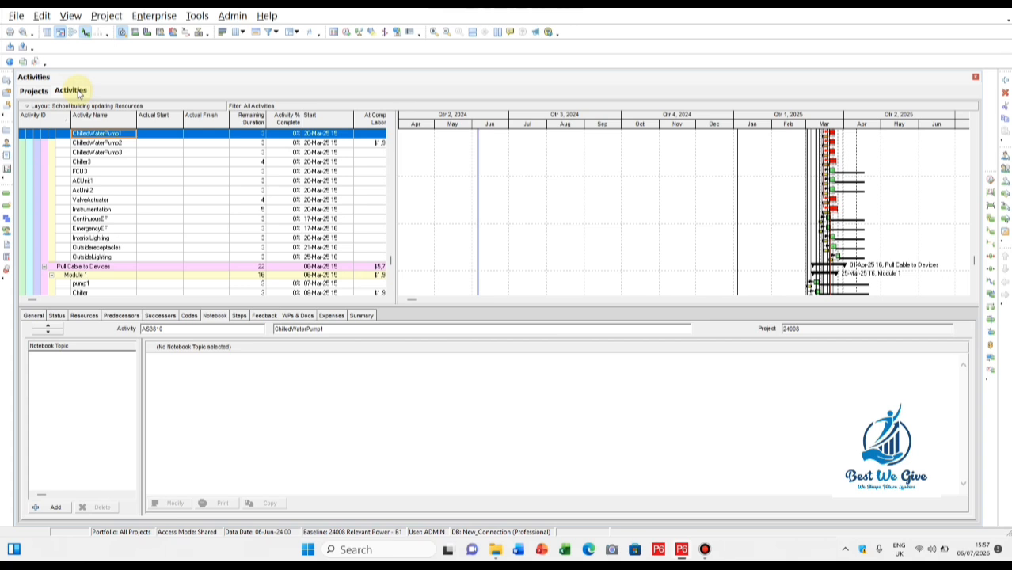